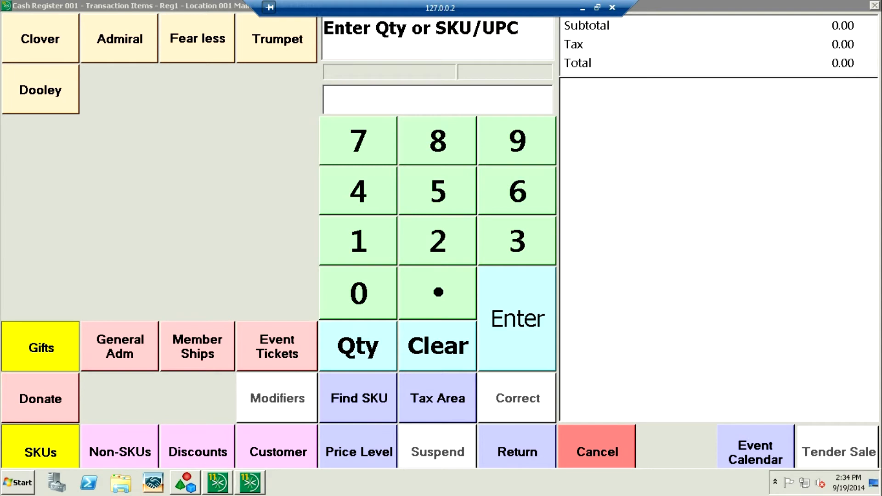
Step: Start the sale of a Family membership and open a new customer record to attach to the transaction
{"action": "left_click", "coordinate": [198, 347]}
{"action": "left_click", "coordinate": [119, 39]}
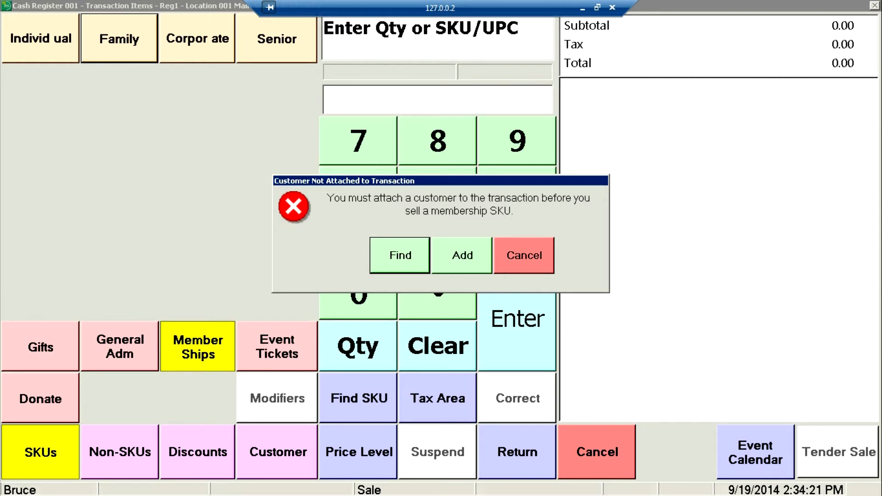
{"action": "left_click", "coordinate": [462, 255]}
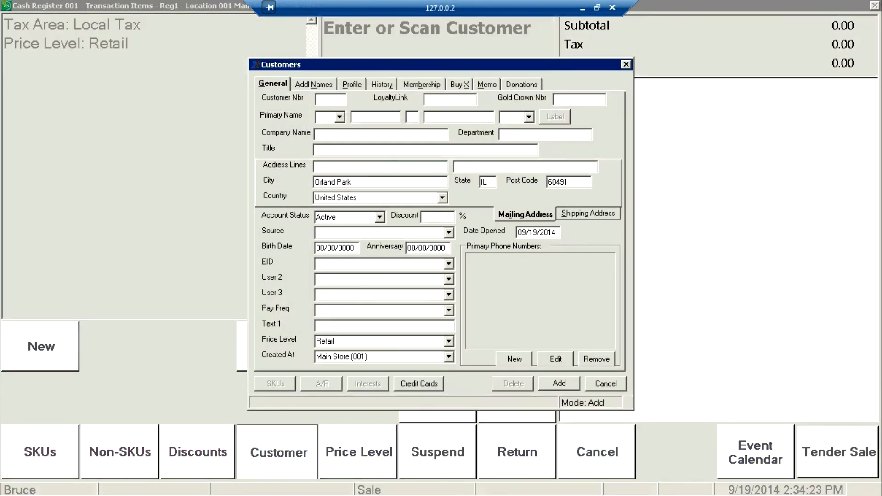
Step: Enter the customer's first name, last name and street address in the new customer record
{"action": "left_click", "coordinate": [369, 117]}
{"action": "key", "text": "Tab"}
{"action": "key", "text": "Tab"}
{"action": "key", "text": "Tab"}
{"action": "key", "text": "Tab"}
{"action": "key", "text": "Tab"}
{"action": "key", "text": "Tab"}
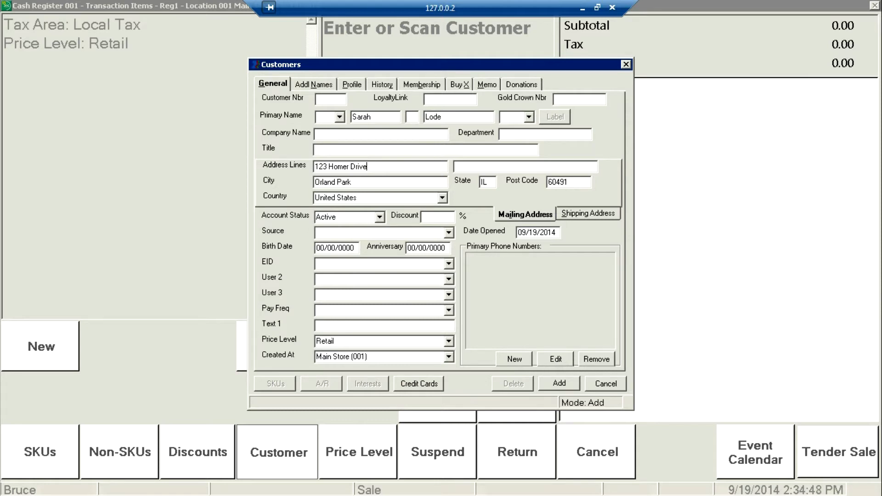
Step: Add a Home phone entry with the customer's phone number to the record
{"action": "left_click", "coordinate": [514, 359]}
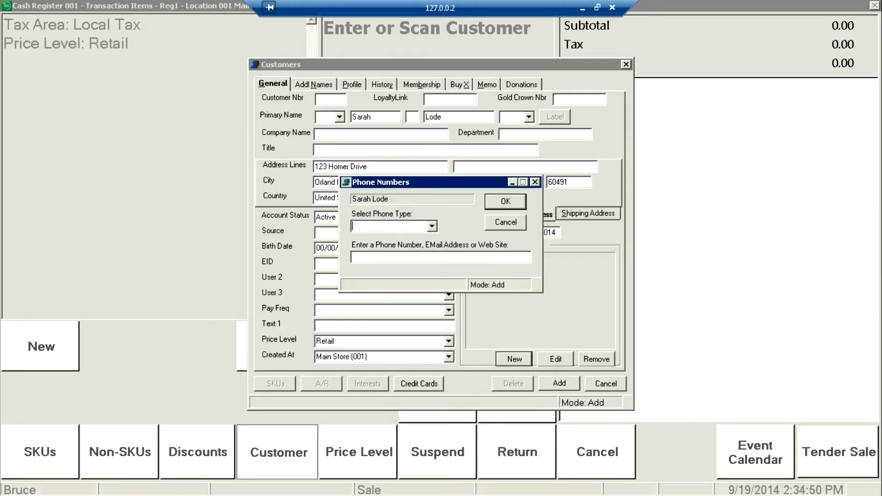
{"action": "left_click", "coordinate": [432, 226]}
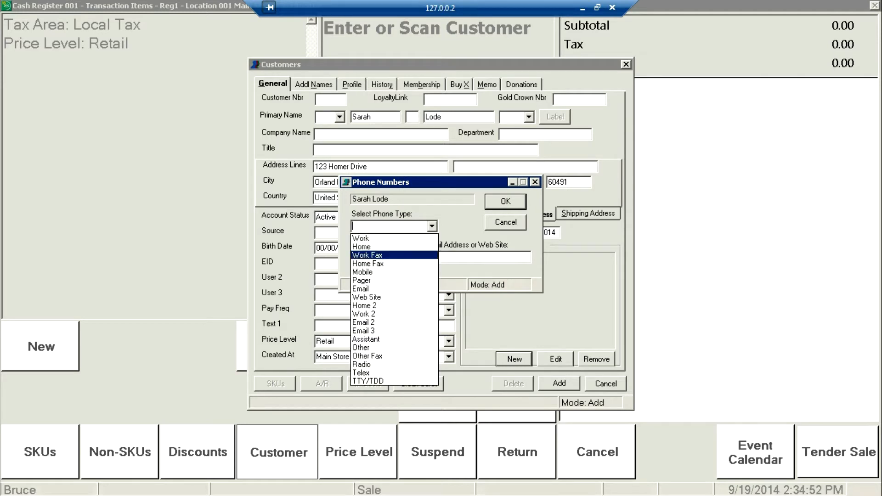
{"action": "left_click", "coordinate": [386, 247]}
{"action": "left_click", "coordinate": [395, 258]}
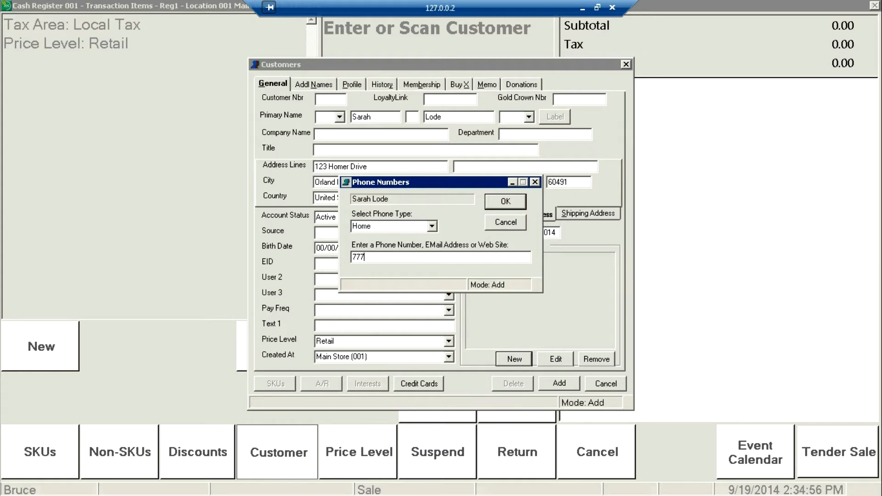
{"action": "key", "text": "Return"}
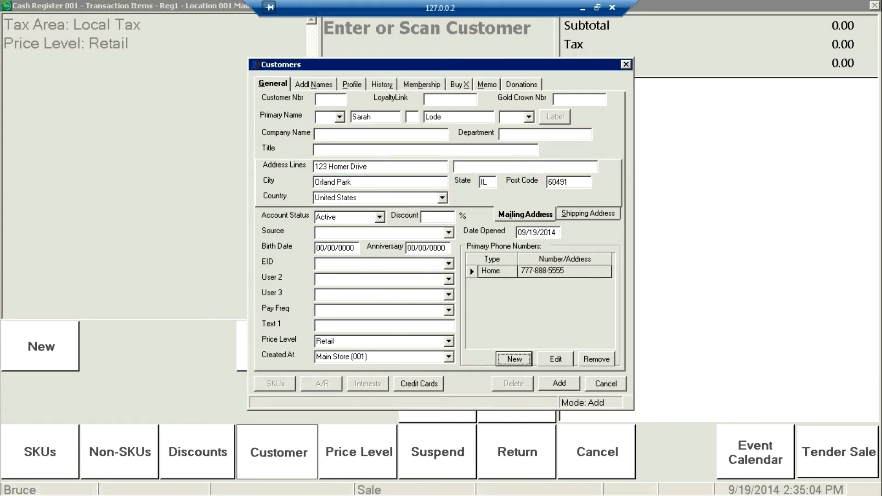
Step: Add an Email entry with the customer's e-mail address and save the new customer record
{"action": "key", "text": "space"}
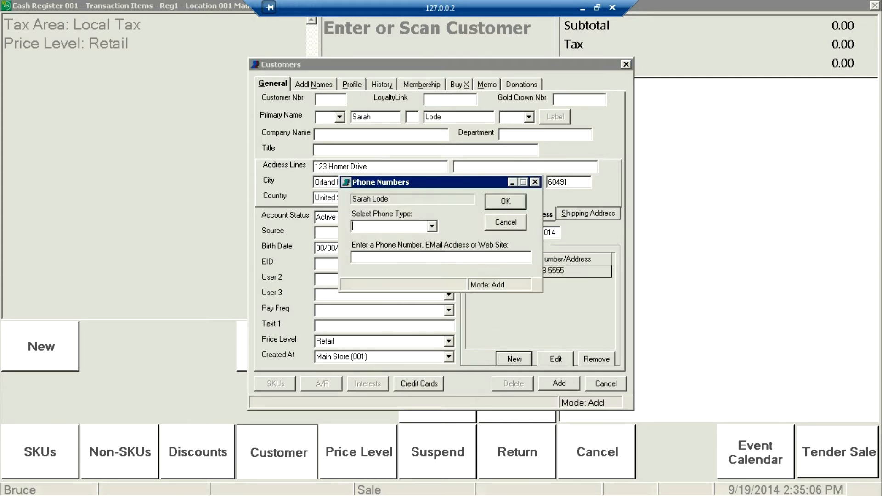
{"action": "left_click", "coordinate": [432, 226]}
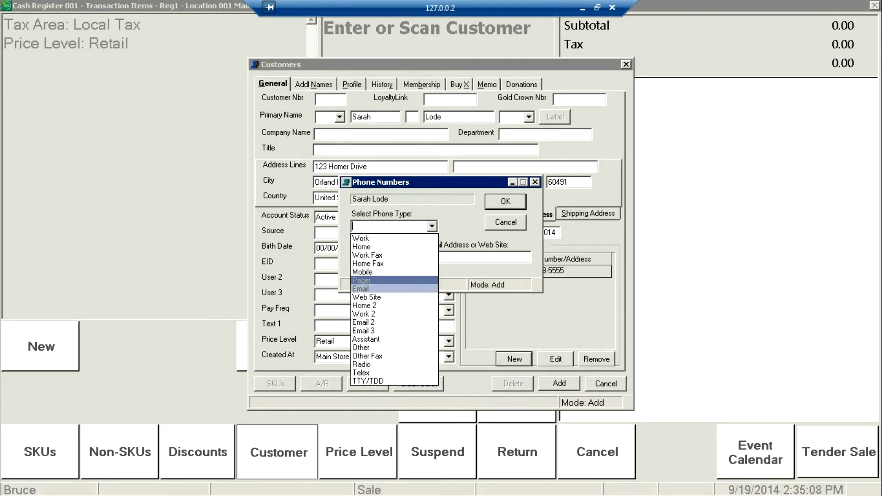
{"action": "key", "text": "Down"}
{"action": "key", "text": "Down"}
{"action": "key", "text": "Return"}
{"action": "key", "text": "Tab"}
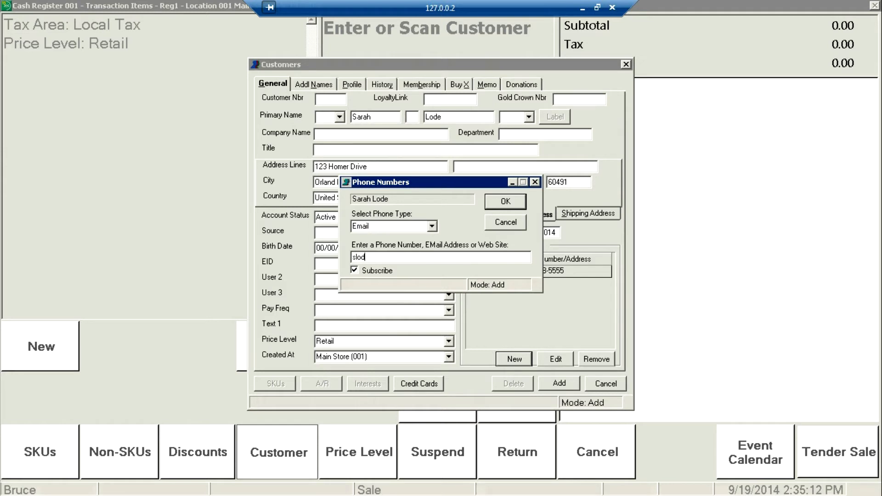
{"action": "key", "text": "Return"}
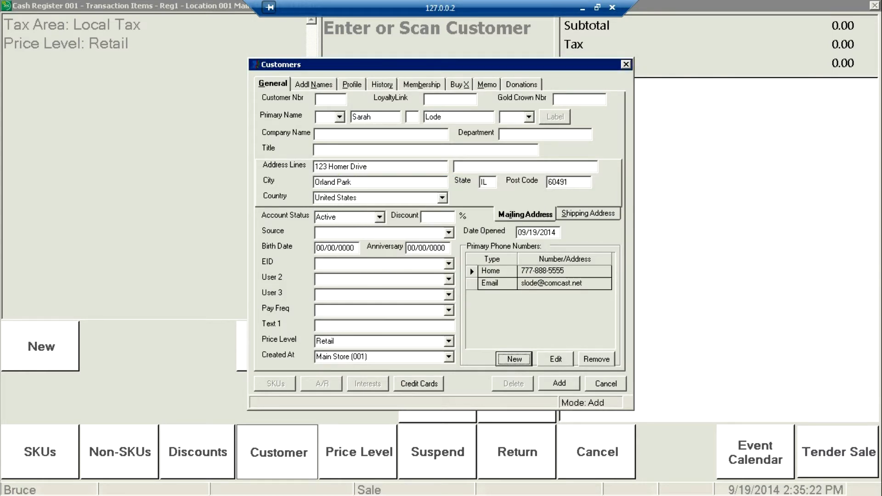
{"action": "left_click", "coordinate": [559, 384]}
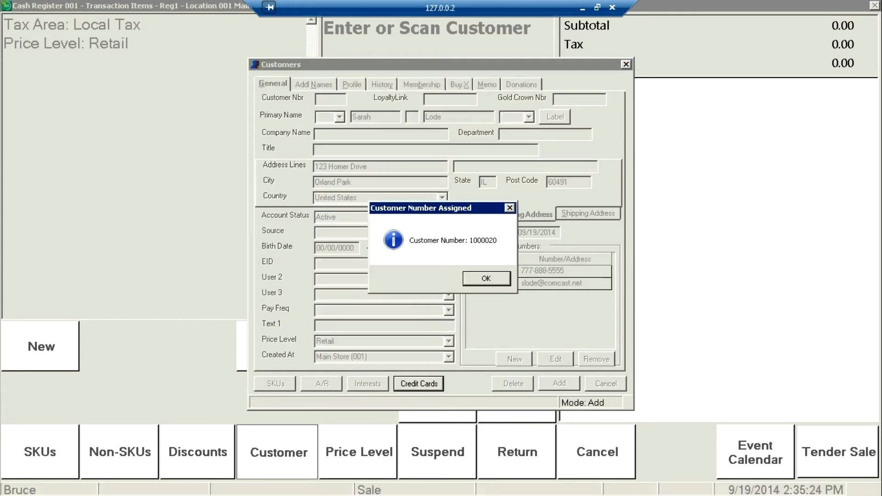
{"action": "key", "text": "Return"}
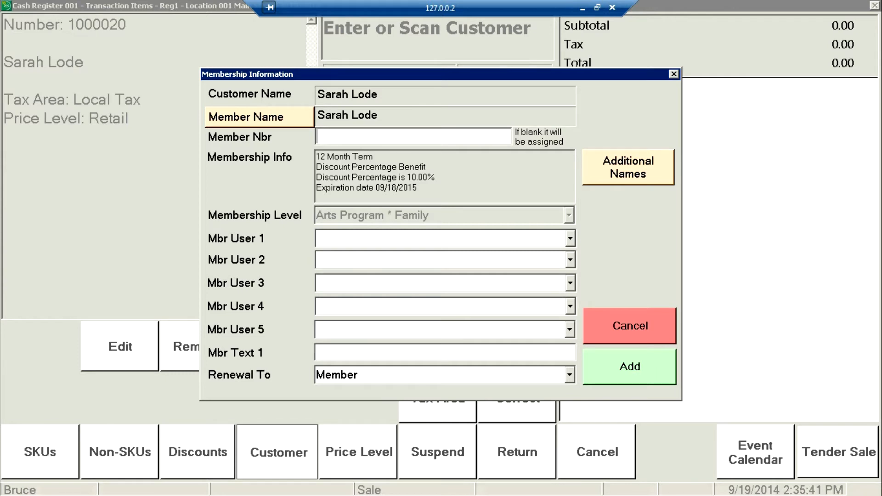
Step: Add an additional member to the membership with the relative's first name and the relationship Daughter
{"action": "left_click", "coordinate": [628, 167]}
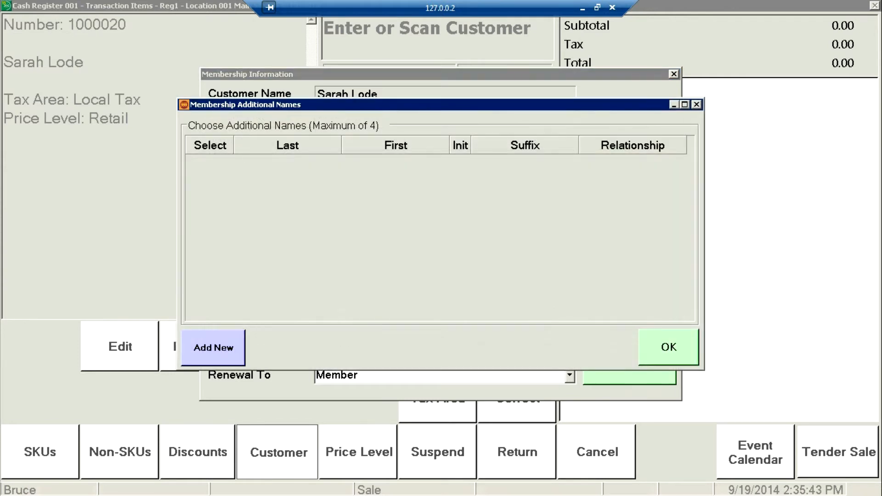
{"action": "left_click", "coordinate": [214, 347]}
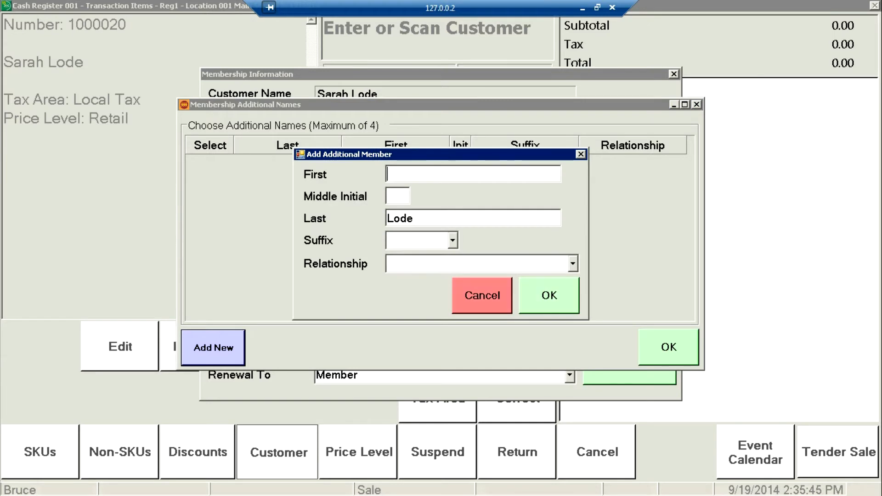
{"action": "type", "text": "Stephanie"}
{"action": "key", "text": "Tab"}
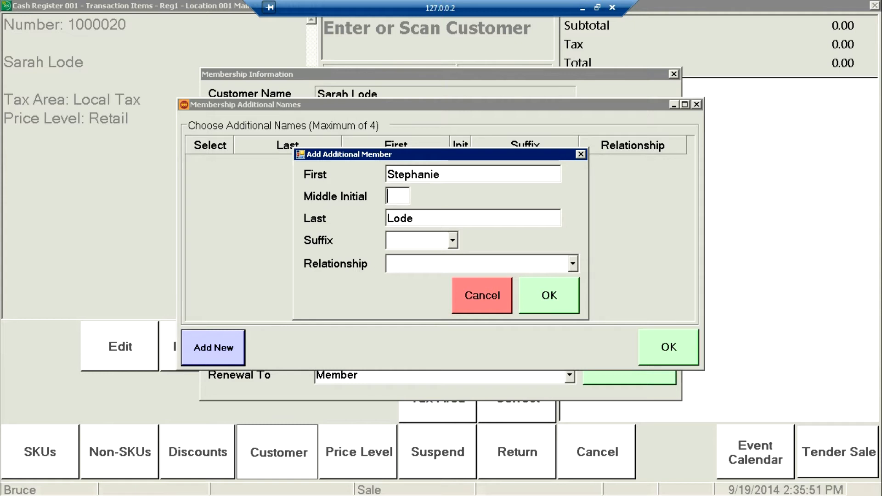
{"action": "key", "text": "Tab"}
{"action": "key", "text": "Tab"}
{"action": "key", "text": "Tab"}
{"action": "type", "text": "Dau"}
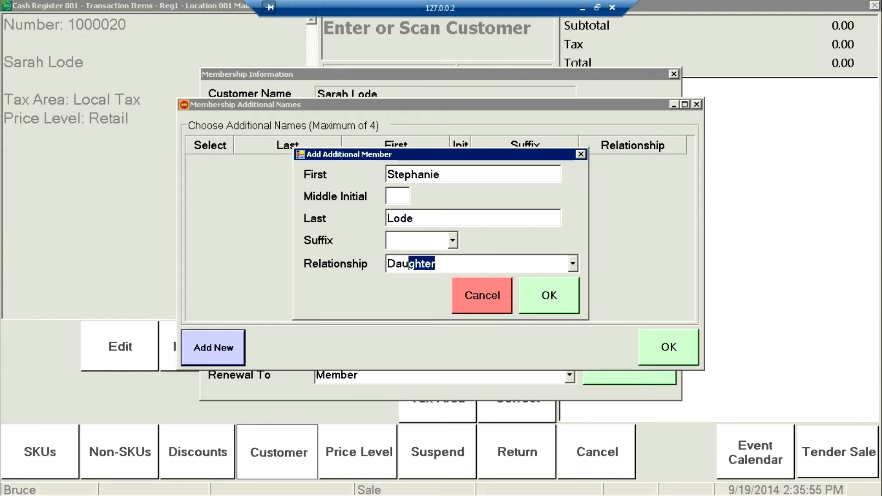
{"action": "key", "text": "Return"}
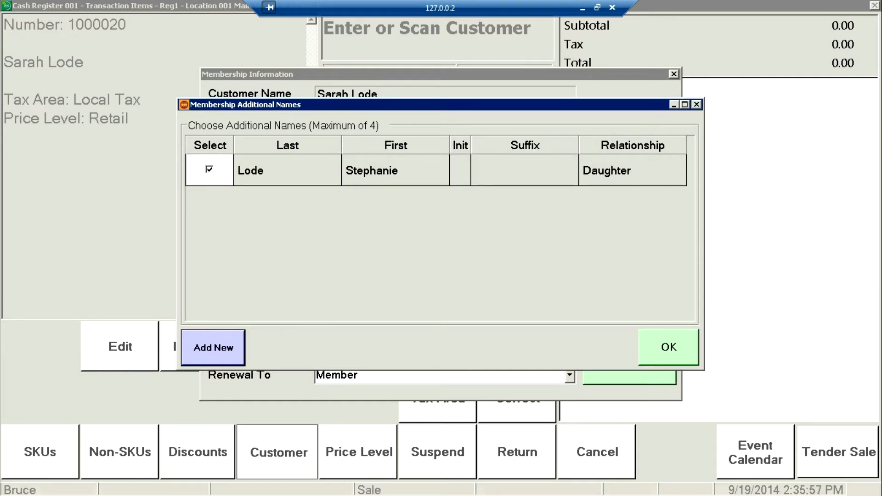
{"action": "key", "text": "Return"}
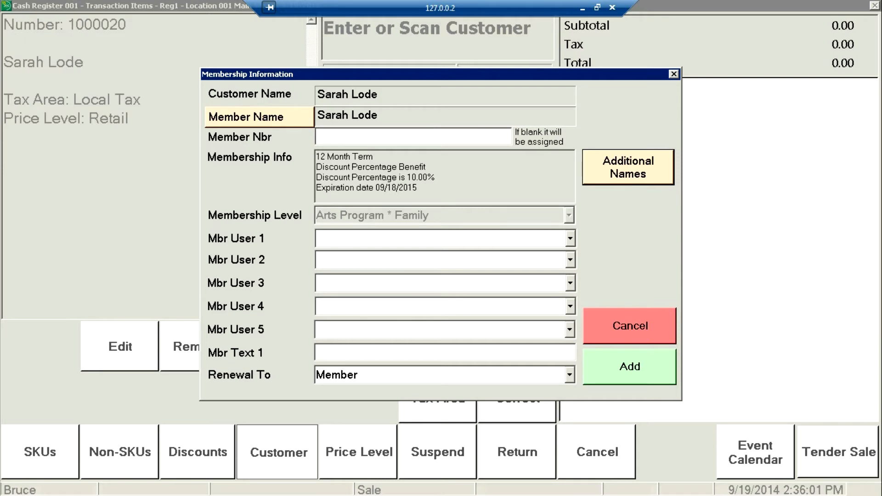
Step: Add the Family membership to the sale and complete the transaction with a MasterCard/Visa tender for the full amount
{"action": "key", "text": "Return"}
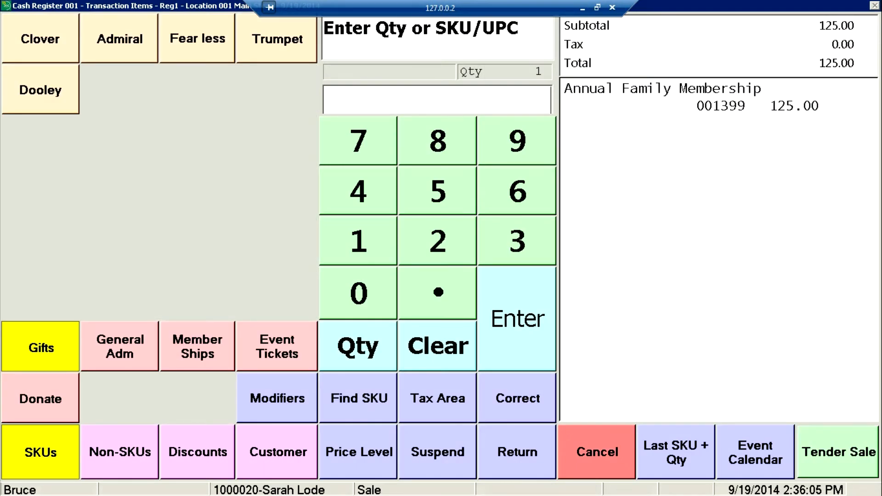
{"action": "key", "text": "Return"}
{"action": "left_click", "coordinate": [81, 91]}
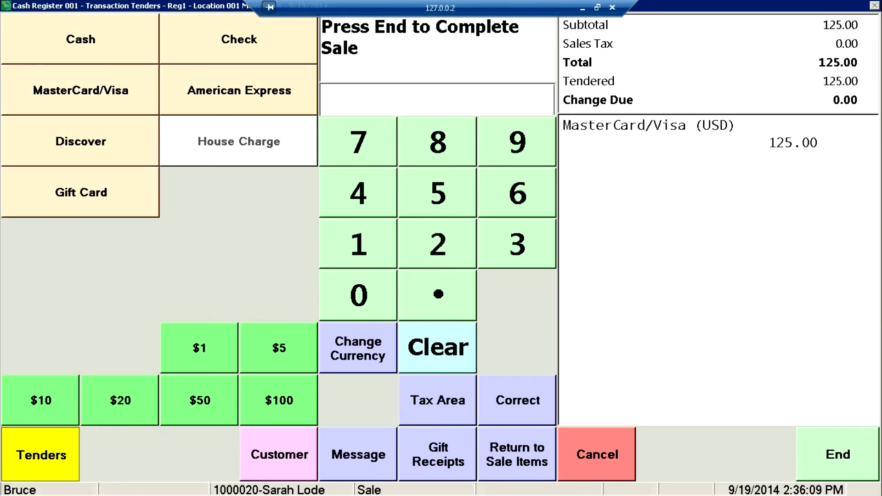
{"action": "key", "text": "End"}
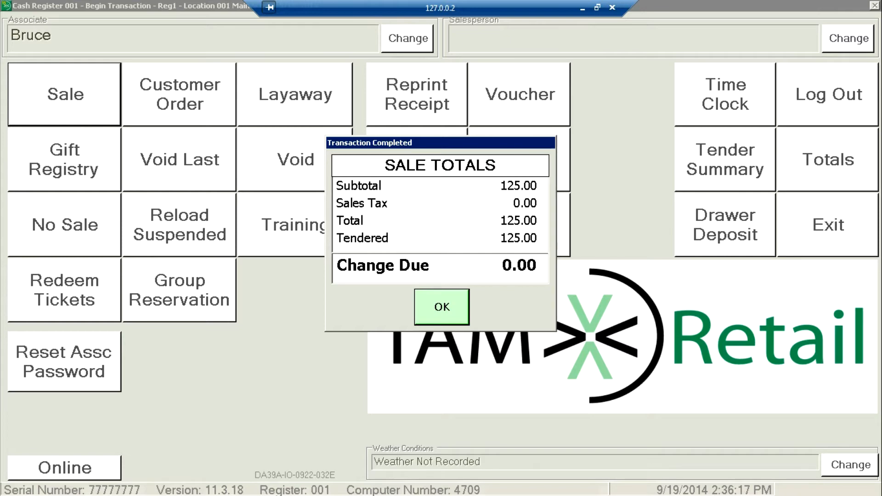
{"action": "key", "text": "Return"}
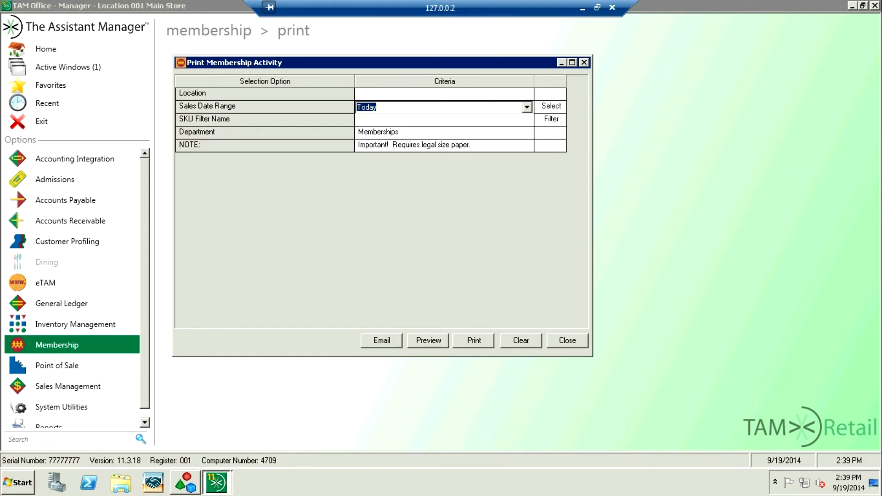
Step: In TAM Office, preview the membership activity report for today's sales in the Memberships department
{"action": "left_click", "coordinate": [428, 340]}
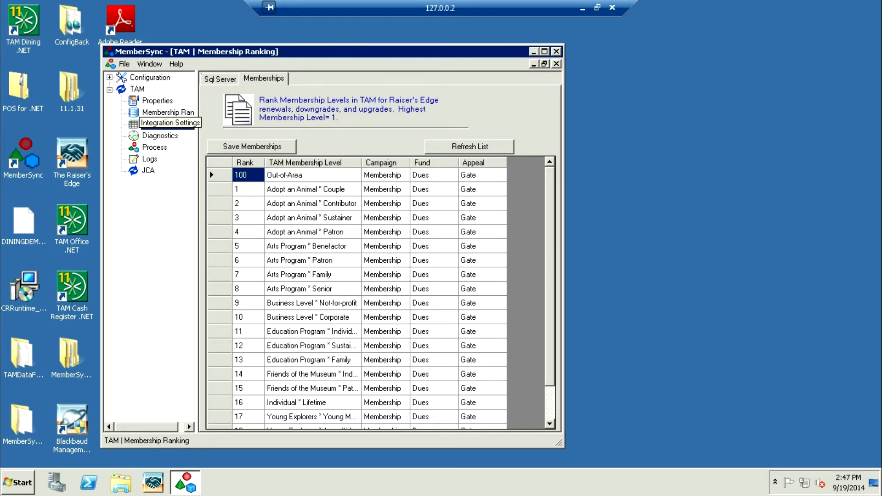
Step: In MemberSync, review the TAM integration settings for maps and defaults, and go to the Process page
{"action": "left_click", "coordinate": [167, 123]}
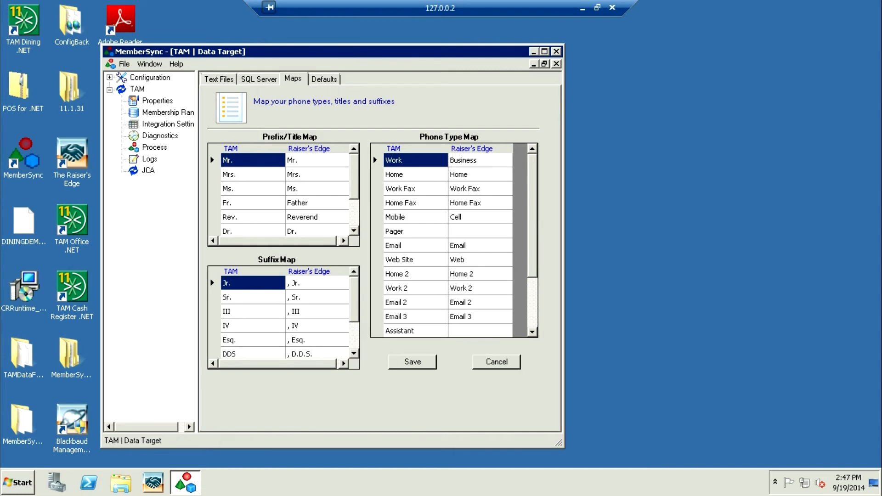
{"action": "left_click", "coordinate": [324, 79]}
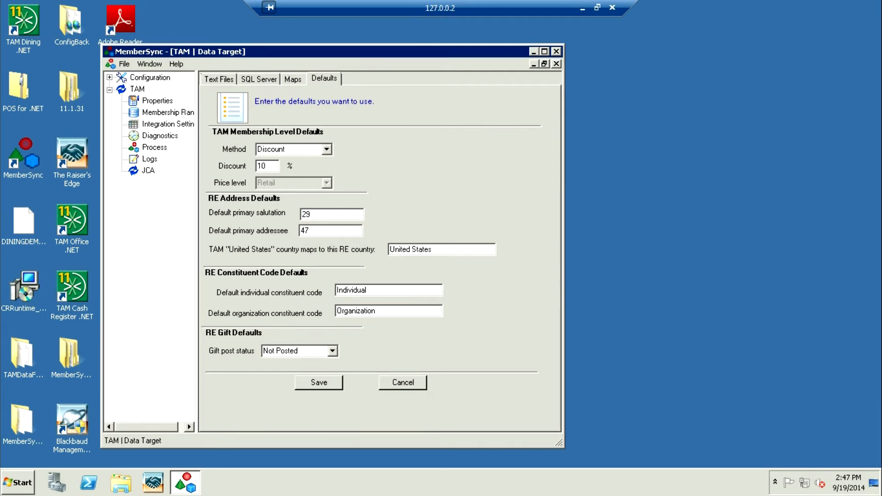
{"action": "left_click", "coordinate": [154, 147]}
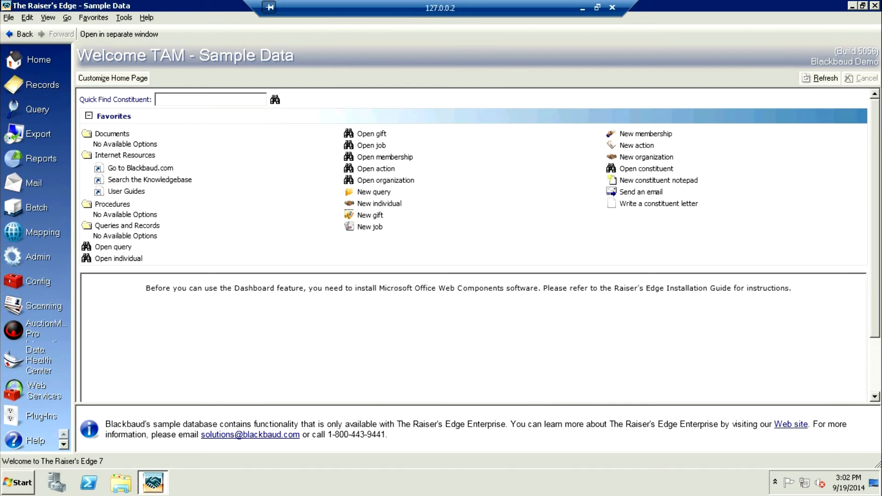
Step: In The Raiser's Edge, open the 1-TAM Customers import from the administration area
{"action": "left_click", "coordinate": [38, 257]}
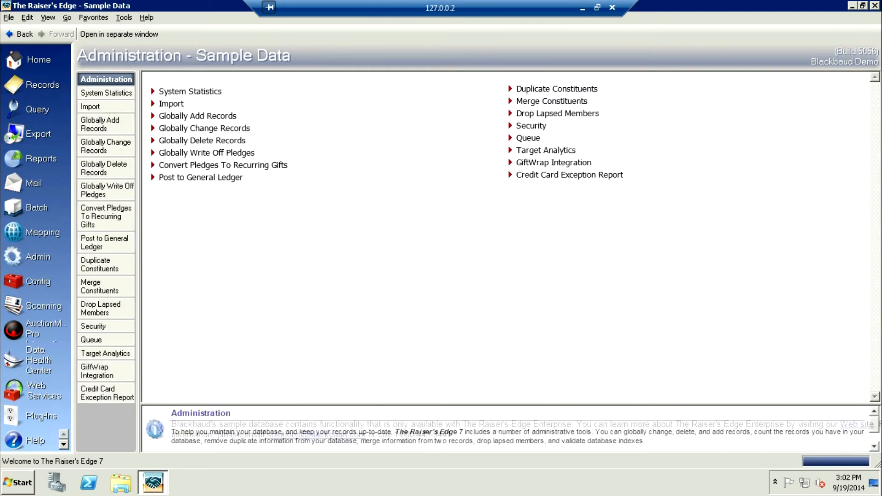
{"action": "left_click", "coordinate": [90, 106]}
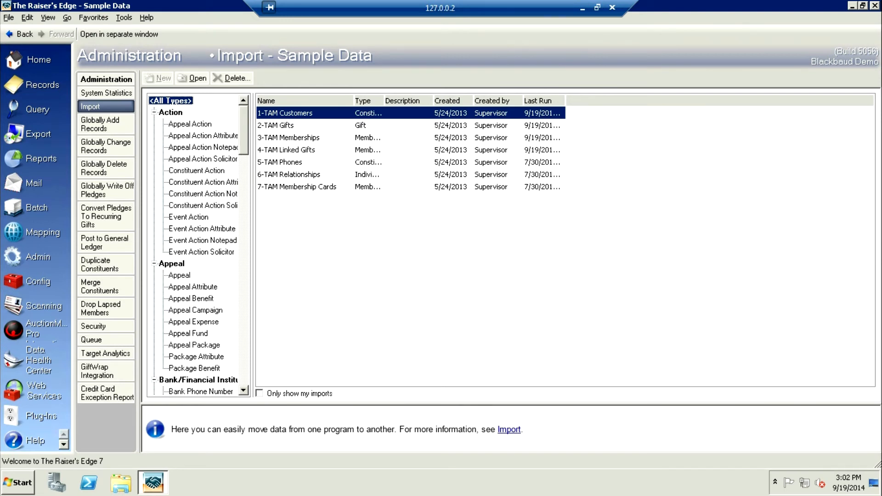
{"action": "double_click", "coordinate": [285, 113]}
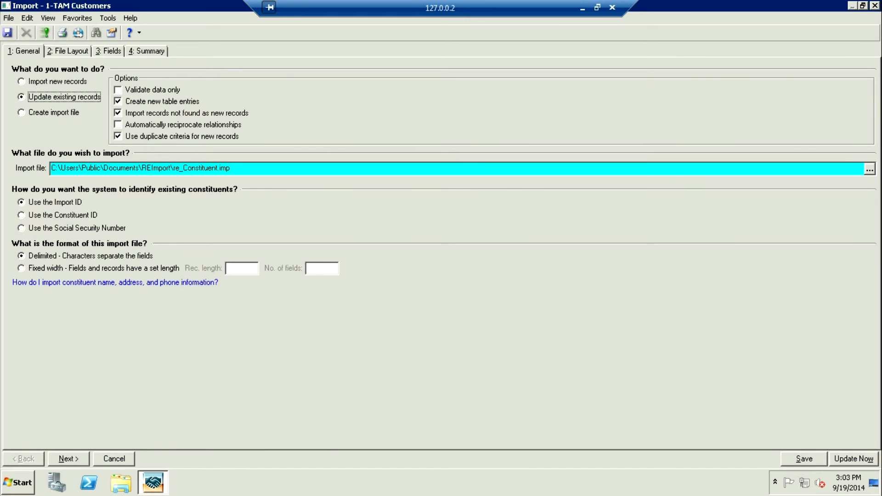
Step: Examine the import's file layout and the sample customer and address columns, return to its general settings, and close the import
{"action": "left_click", "coordinate": [68, 51]}
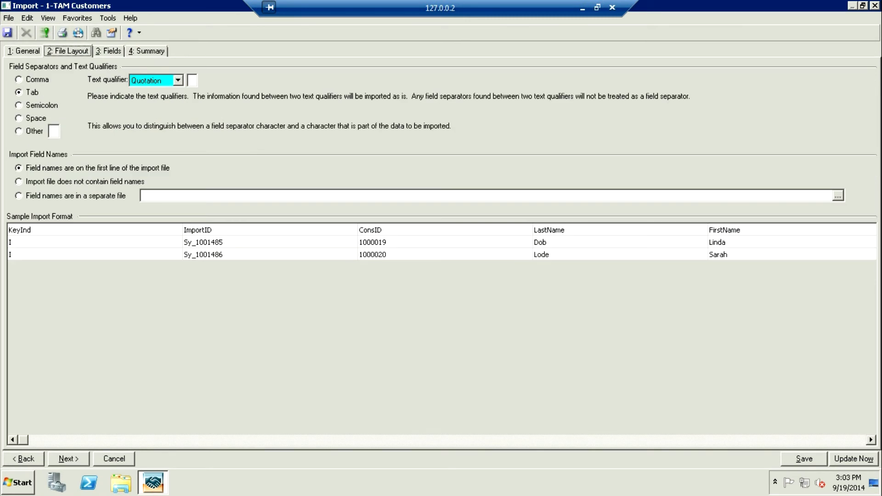
{"action": "left_click", "coordinate": [433, 440]}
{"action": "left_click", "coordinate": [433, 441]}
{"action": "left_click", "coordinate": [433, 441]}
{"action": "left_click", "coordinate": [433, 440]}
{"action": "left_click", "coordinate": [433, 440]}
{"action": "left_click", "coordinate": [433, 440]}
{"action": "left_click", "coordinate": [433, 440]}
{"action": "left_click", "coordinate": [433, 440]}
{"action": "left_click", "coordinate": [433, 440]}
{"action": "left_click", "coordinate": [433, 440]}
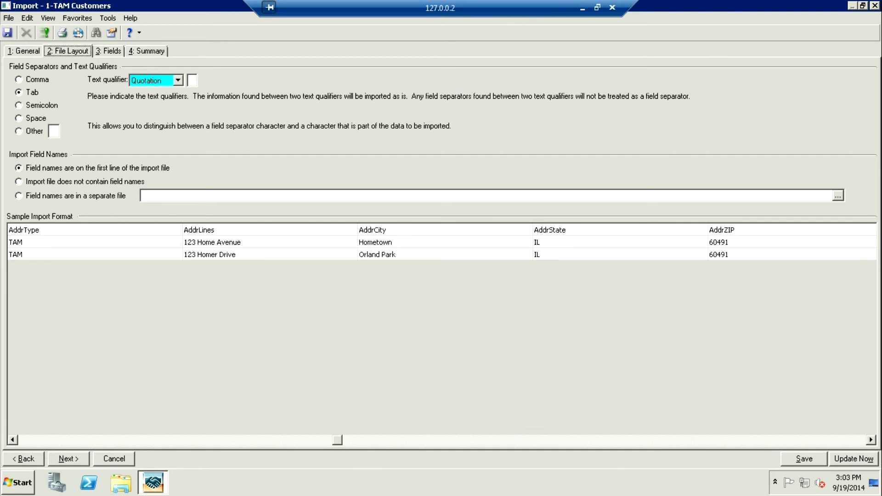
{"action": "left_click", "coordinate": [433, 440]}
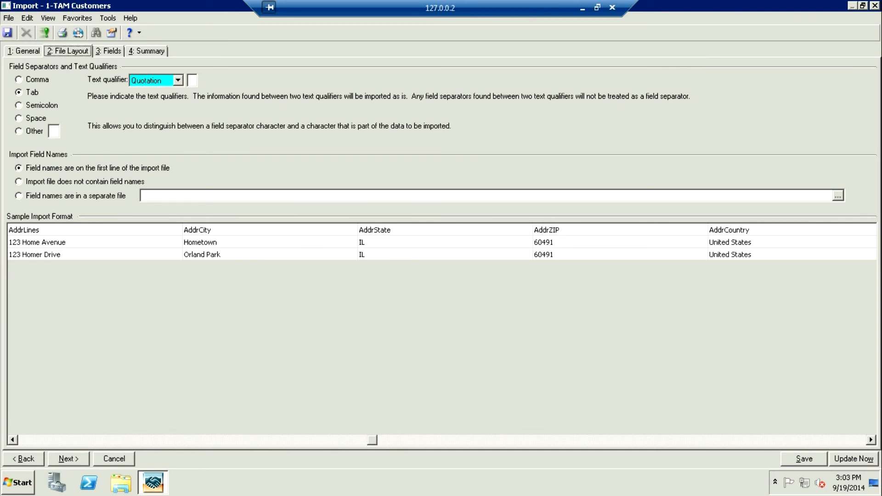
{"action": "left_click", "coordinate": [24, 51]}
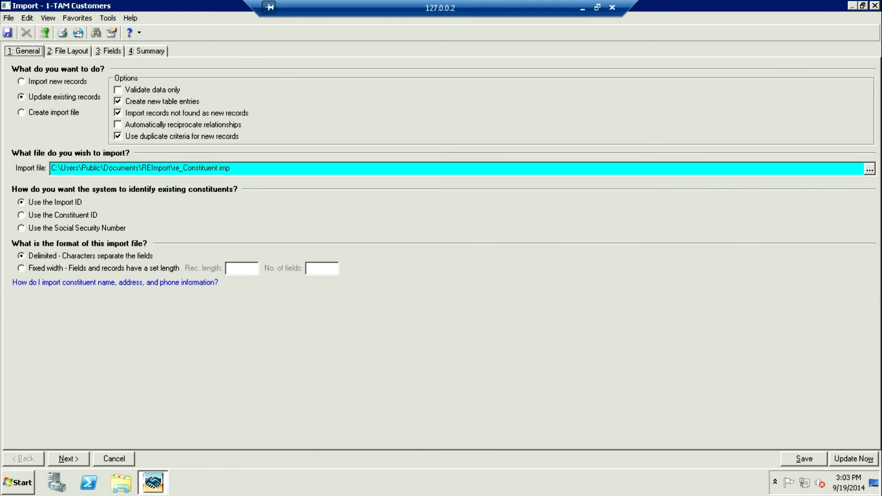
{"action": "key", "text": "Escape"}
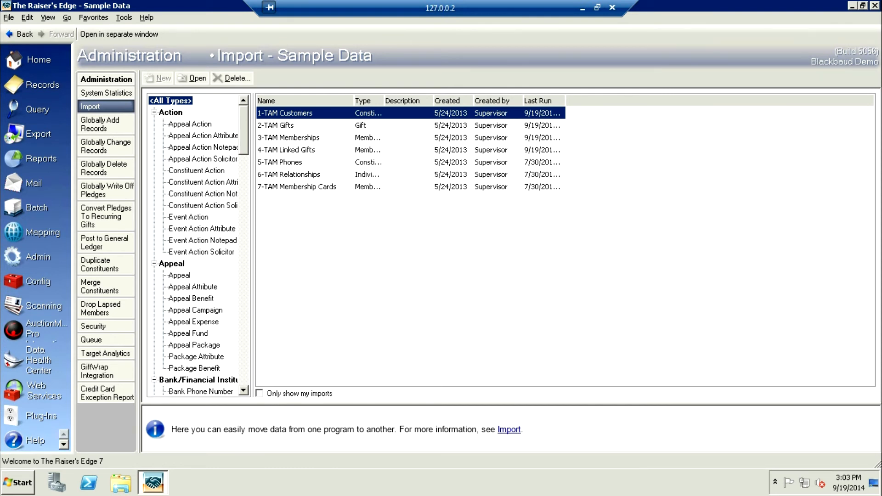
Step: Run the 5-TAM Phones import to update existing records, overwriting the existing exception file, and close the import summary
{"action": "left_click", "coordinate": [280, 162]}
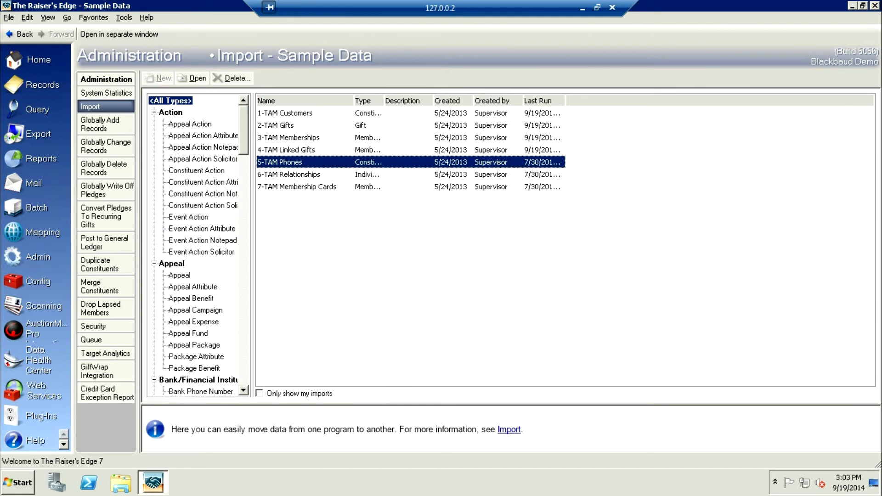
{"action": "key", "text": "Return"}
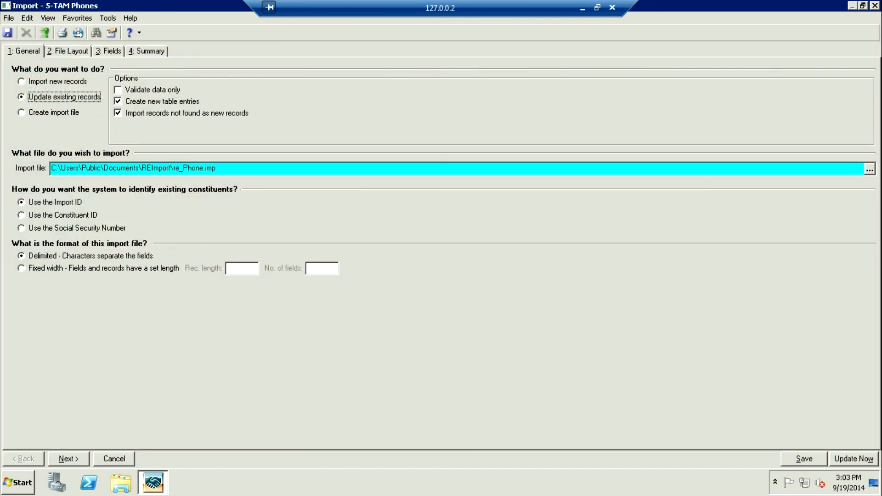
{"action": "left_click", "coordinate": [854, 459]}
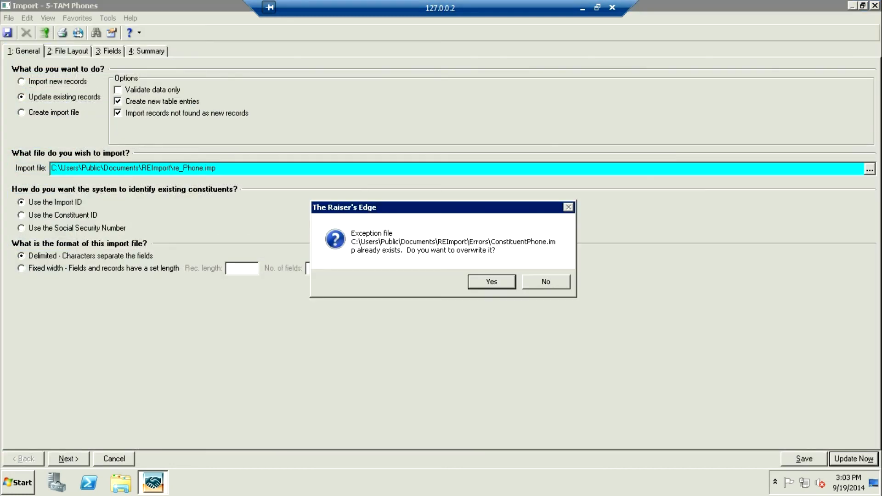
{"action": "key", "text": "Return"}
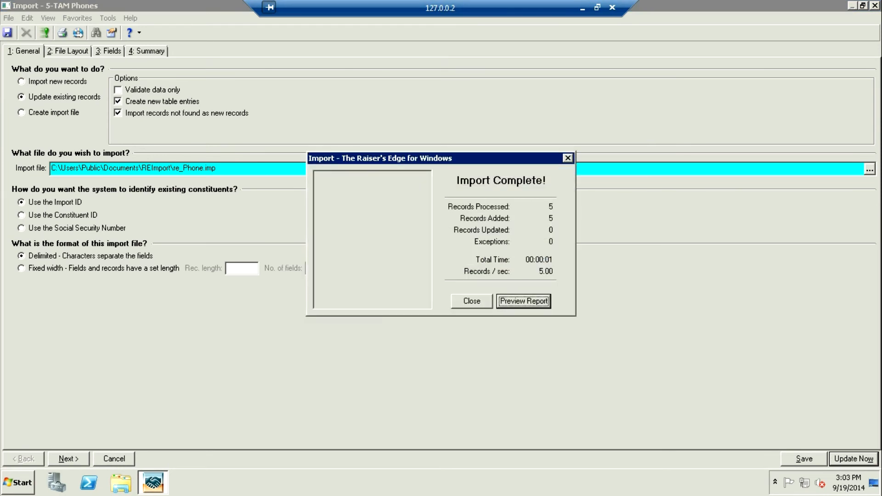
{"action": "left_click", "coordinate": [568, 158]}
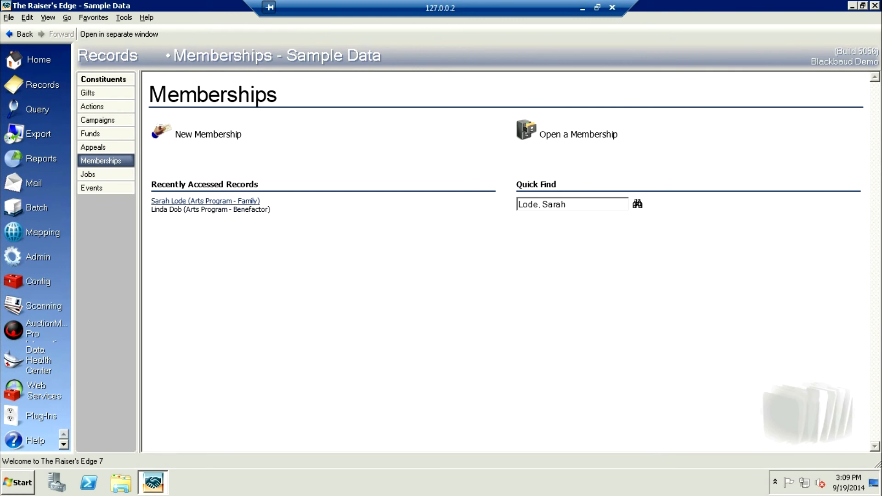
Step: Open the recently accessed Arts Program - Family membership record and review its members and card information
{"action": "left_click", "coordinate": [206, 201]}
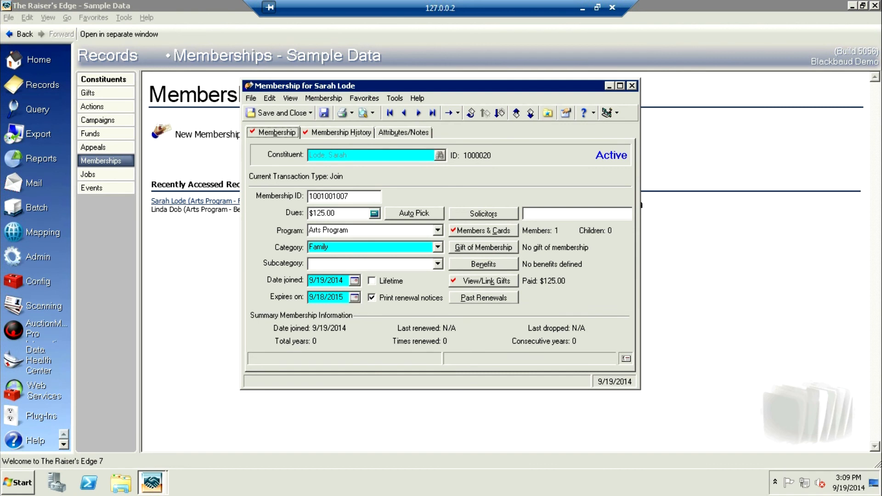
{"action": "left_click", "coordinate": [484, 231]}
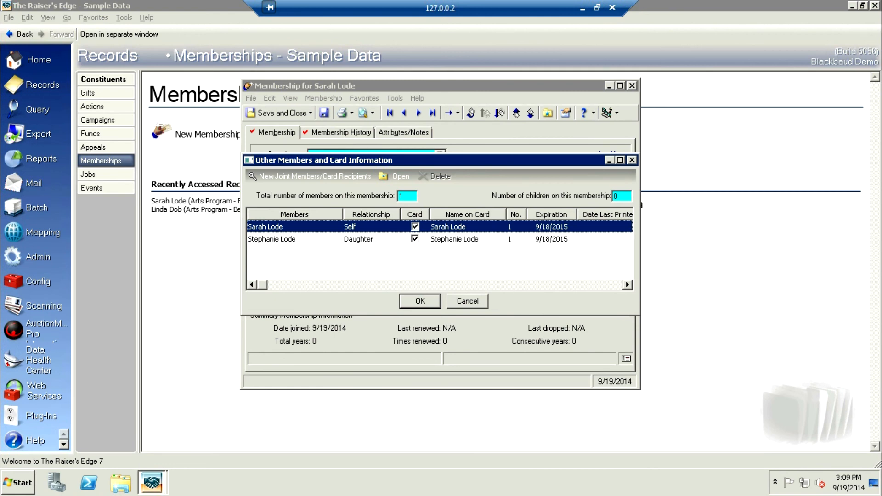
{"action": "key", "text": "Return"}
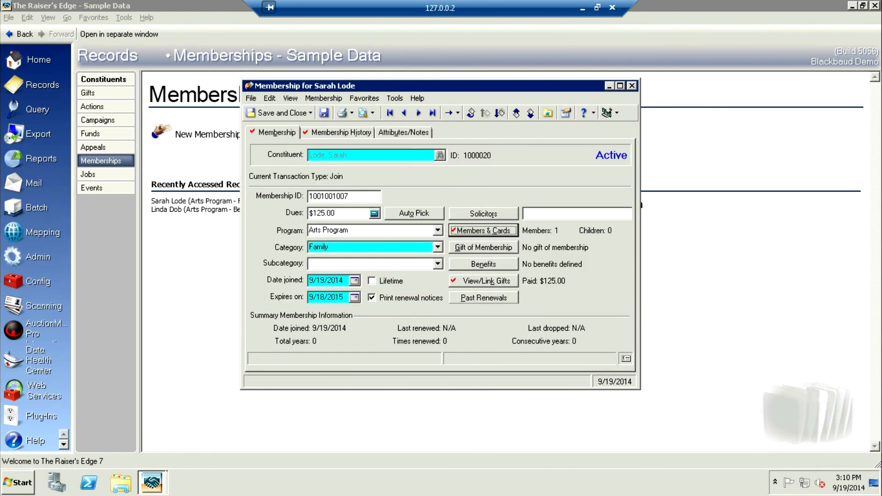
Step: Check the gifts linked to the Family membership, and go to its membership history
{"action": "left_click", "coordinate": [484, 281]}
{"action": "key", "text": "Escape"}
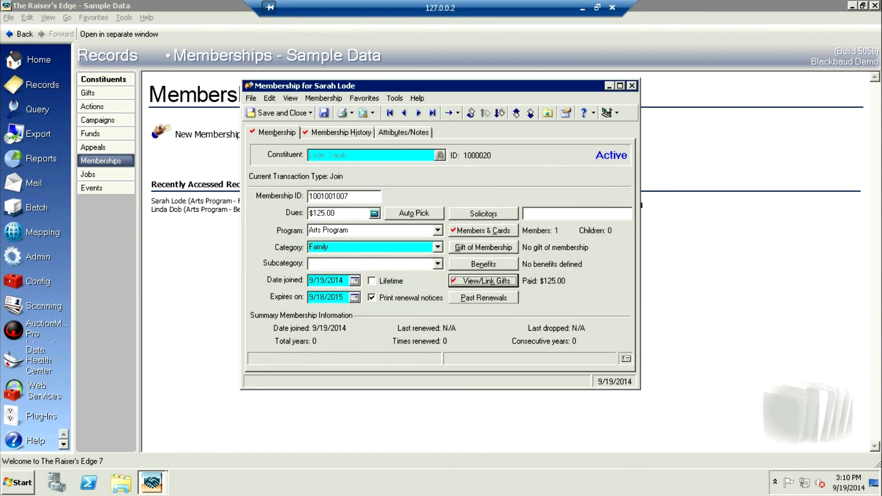
{"action": "left_click", "coordinate": [274, 132]}
{"action": "left_click", "coordinate": [341, 133]}
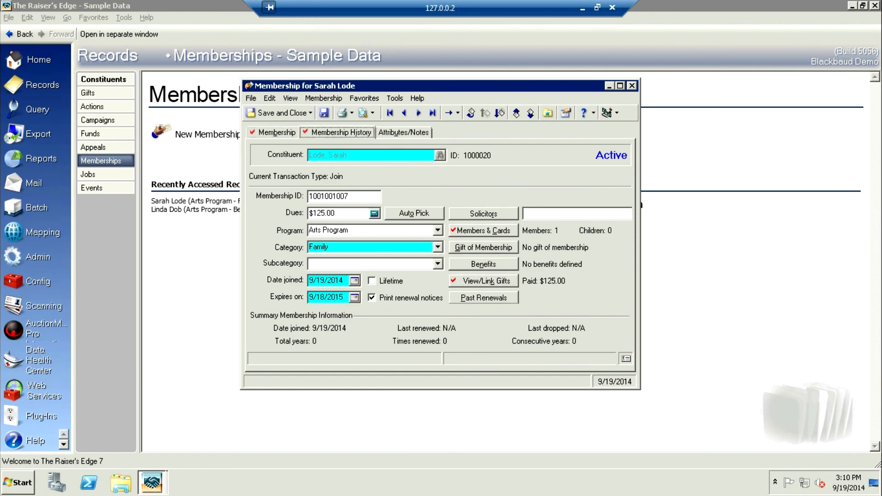